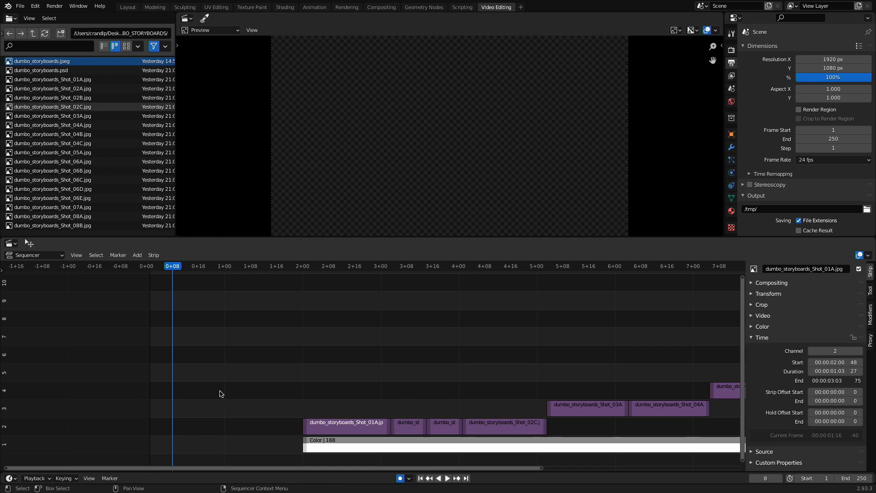
Step: Add a black colour strip and a text strip above it at the playhead, before the storyboard strips
click(136, 255)
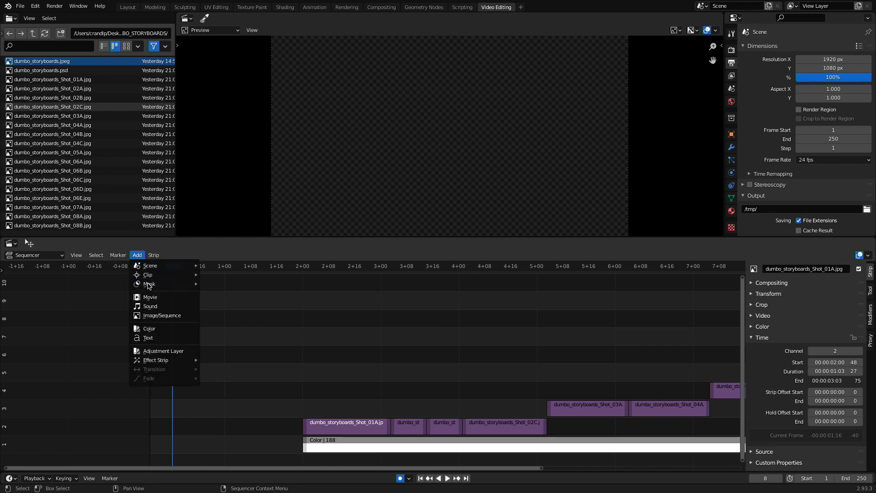
click(149, 328)
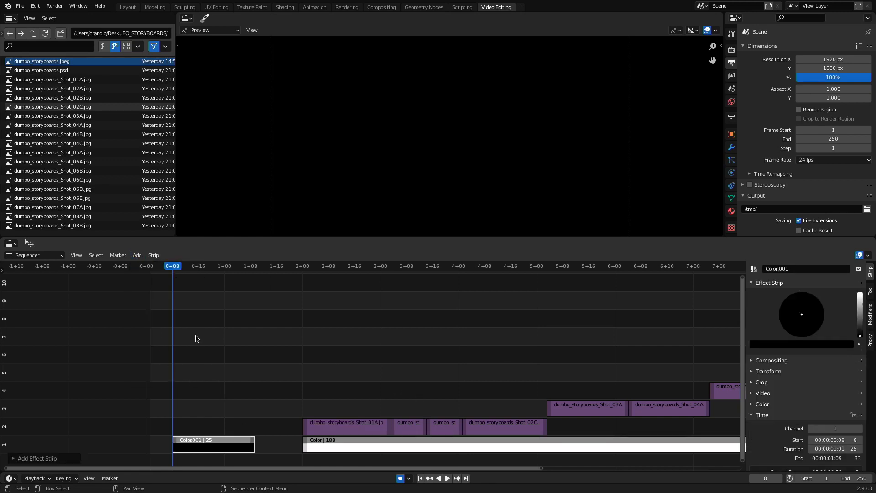
click(137, 255)
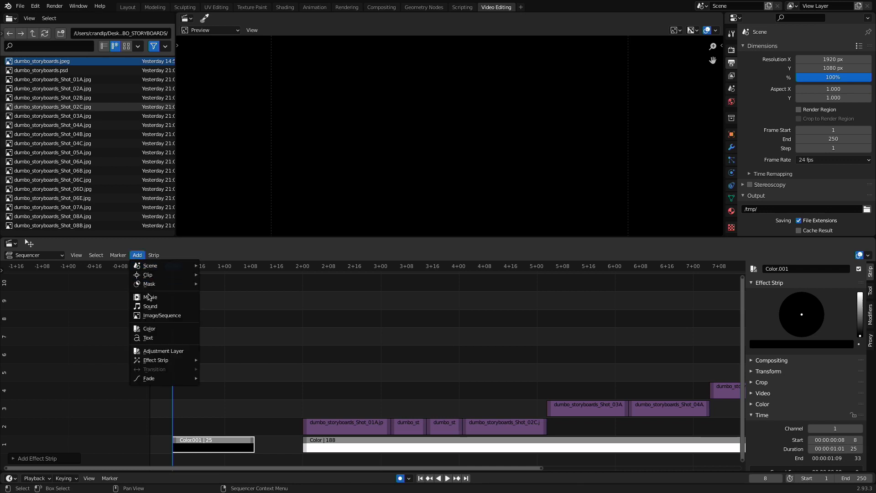
click(169, 339)
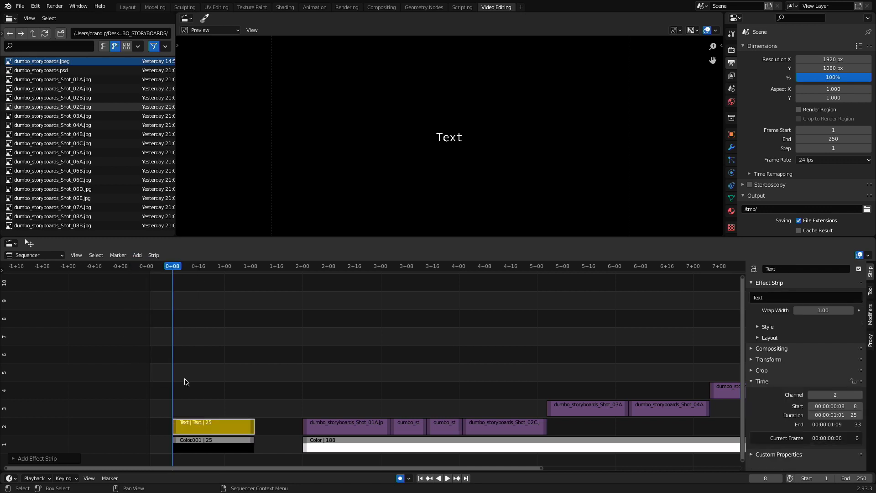
Step: Change the text strip's wording to "Dumbo Takes a Bath"
click(774, 301)
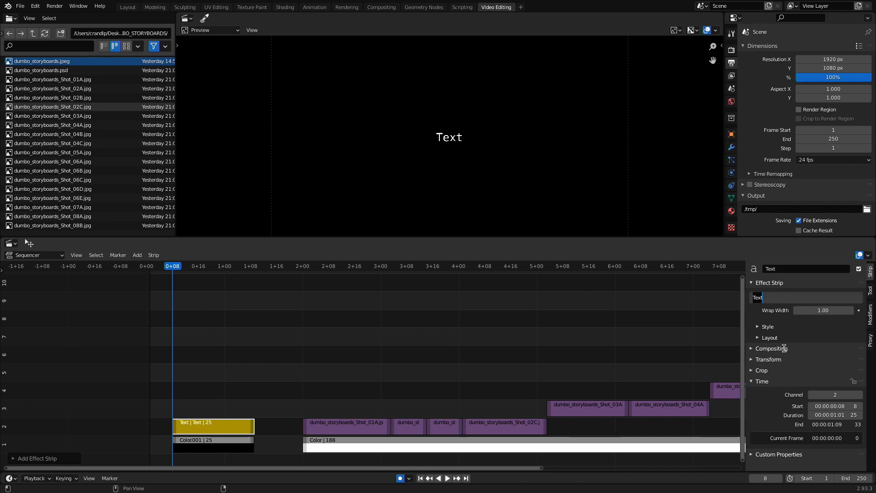
text(Dubm)
key(BackSpace)
key(BackSpace)
text(mbo Takes a Bath)
key(Return)
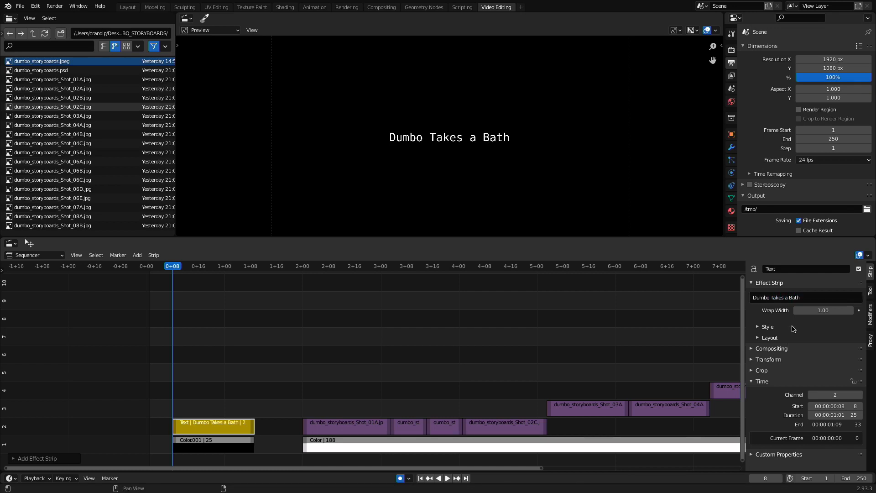
Step: Set the title text's font size to 163 in its style settings
click(767, 327)
drag(815, 351, 862, 351)
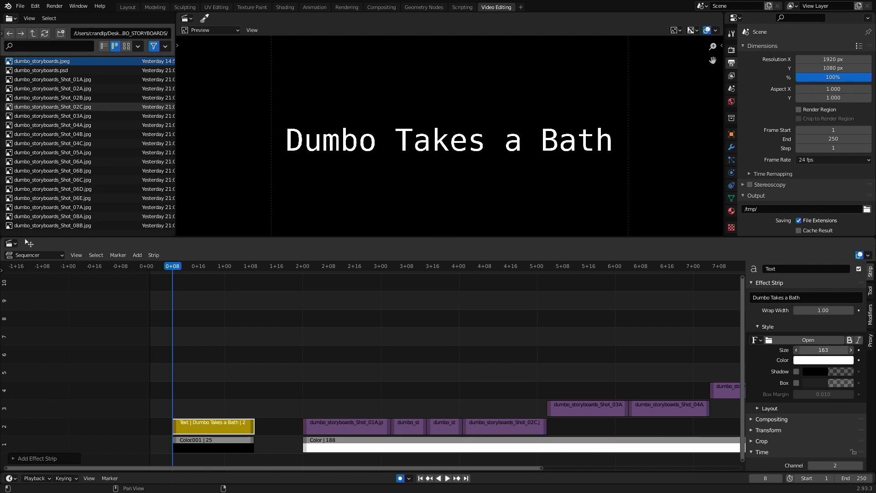
click(802, 341)
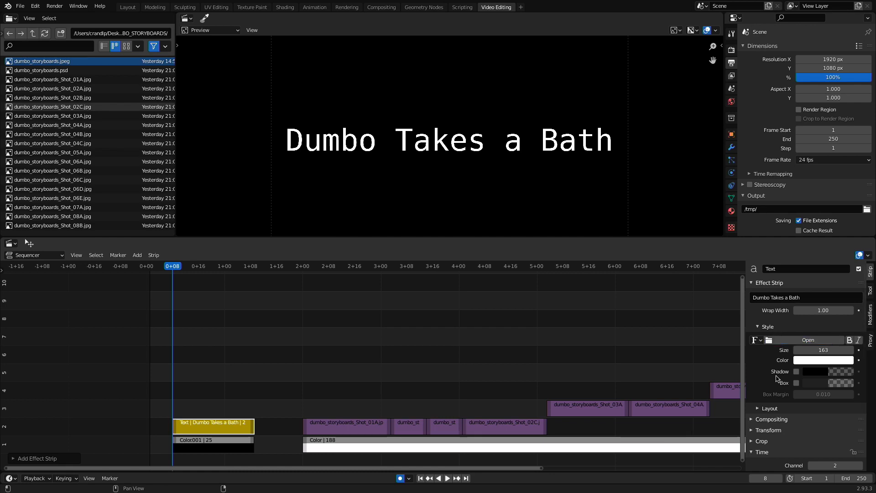
click(576, 384)
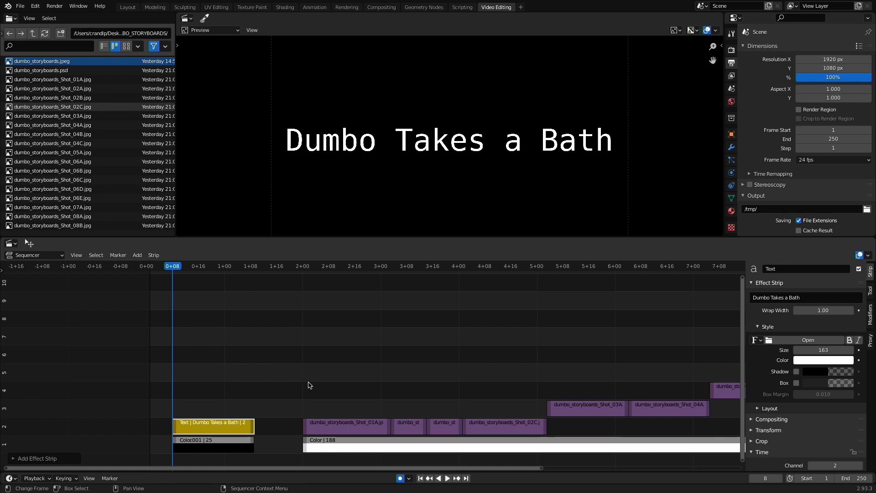
Step: Try to slide the storyboard strips and white colour strip back against the title's end, and undo the move
drag(295, 334, 743, 450)
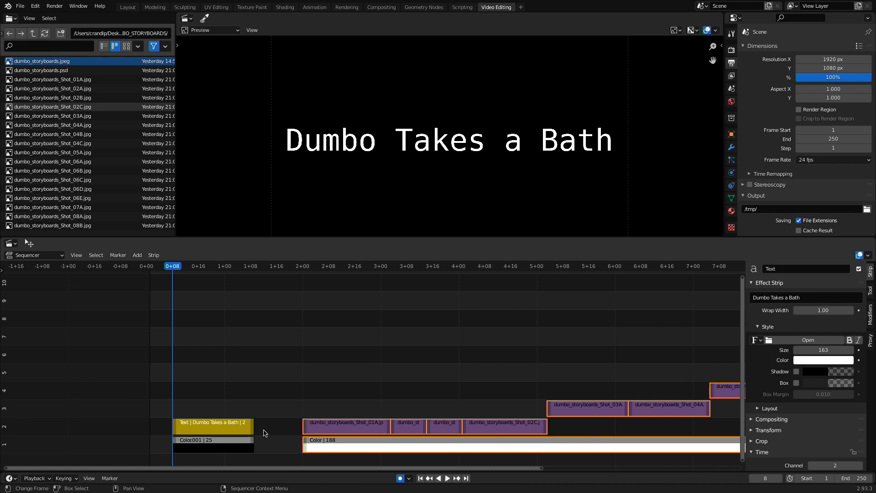
drag(207, 379, 237, 452)
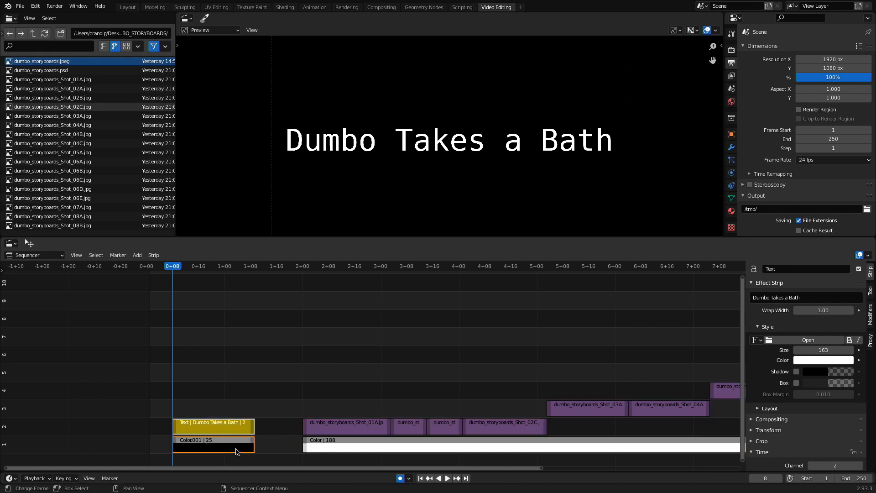
drag(320, 340, 724, 466)
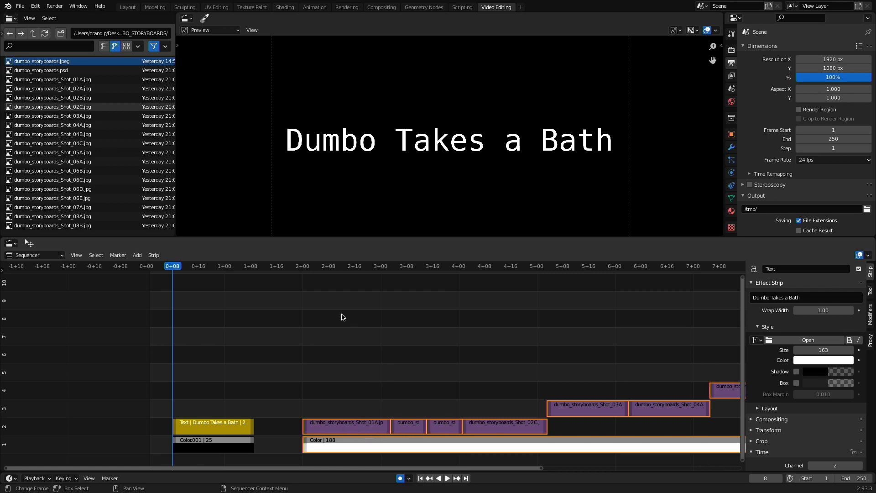
click(297, 311)
drag(285, 294, 744, 449)
drag(372, 431, 324, 424)
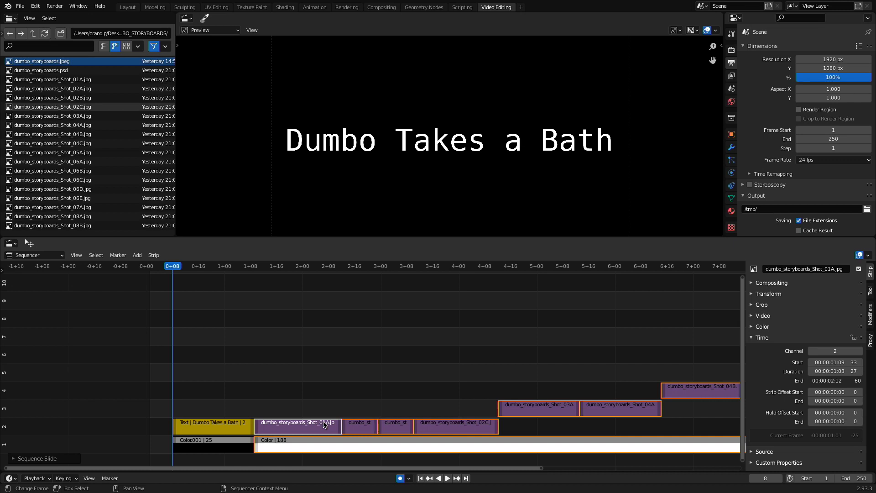
key(ctrl+z)
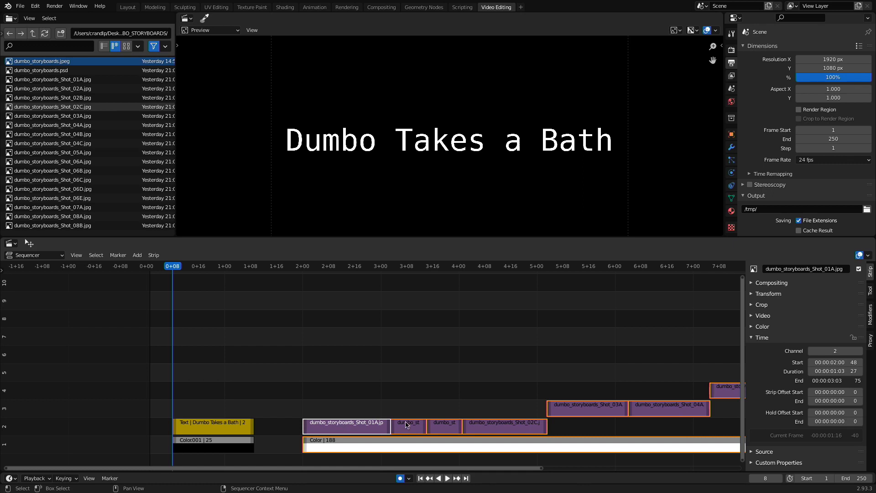
Step: Try to select all storyboard strips from Shot_02A onward as a group for sliding along the timeline
alt+drag(497, 357, 424, 332)
ctrl+alt+drag(439, 367, 415, 350)
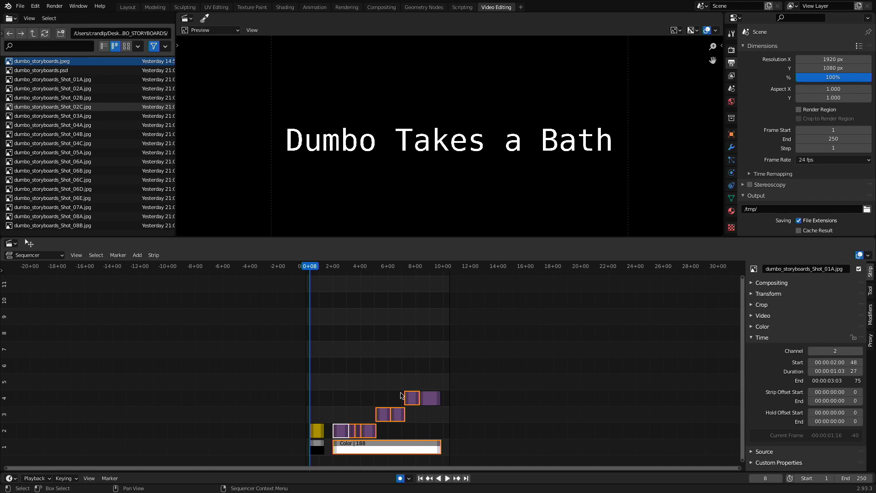
ctrl+alt+drag(326, 432, 455, 417)
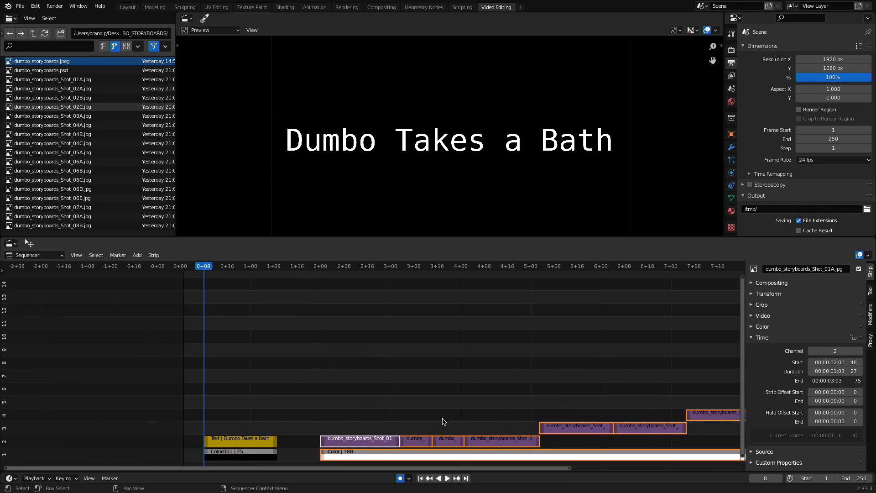
click(412, 419)
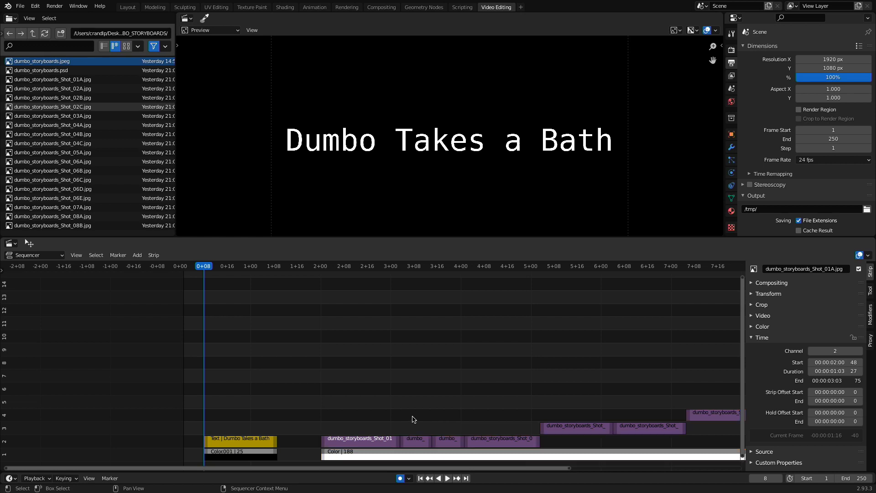
drag(427, 366, 715, 436)
drag(415, 441, 416, 443)
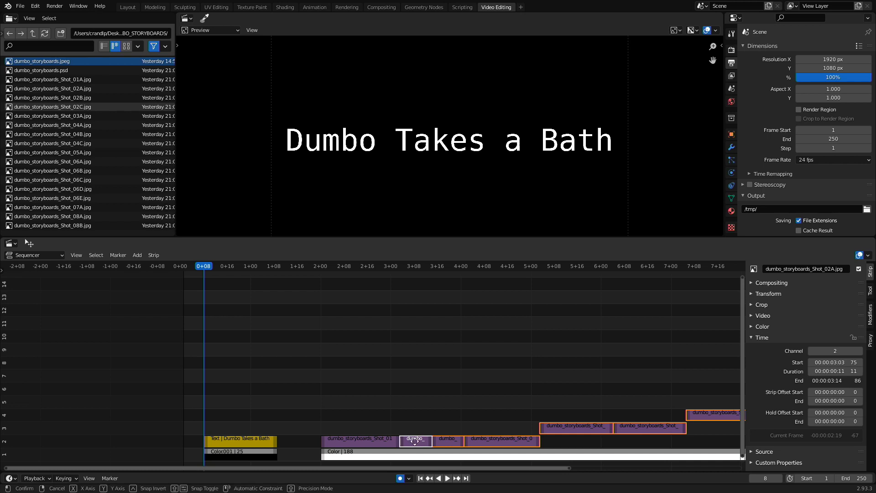
click(413, 403)
drag(427, 380, 711, 437)
drag(408, 352, 701, 449)
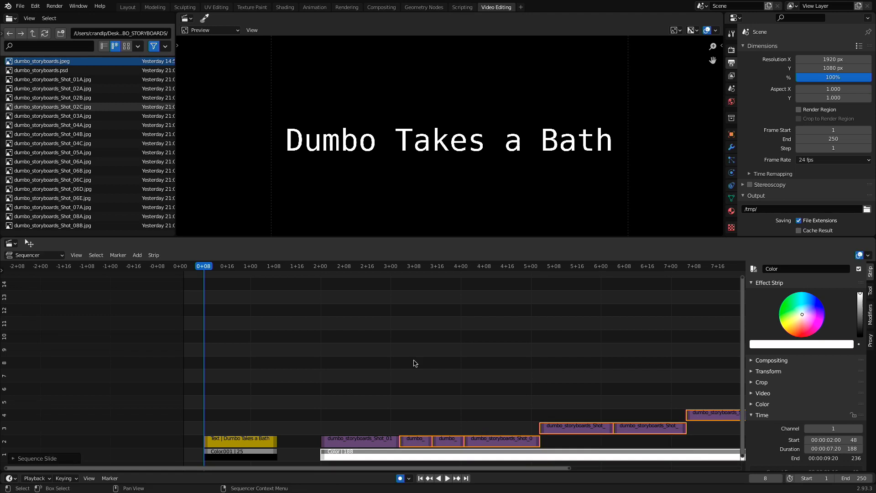
click(418, 441)
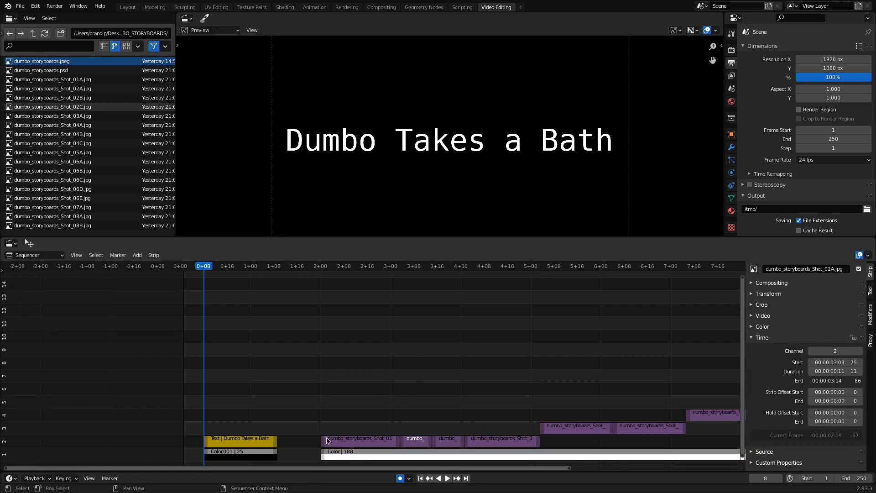
Step: Try to move the strips following Shot_01A together, cancel the moves and clear the selection
drag(393, 266, 396, 266)
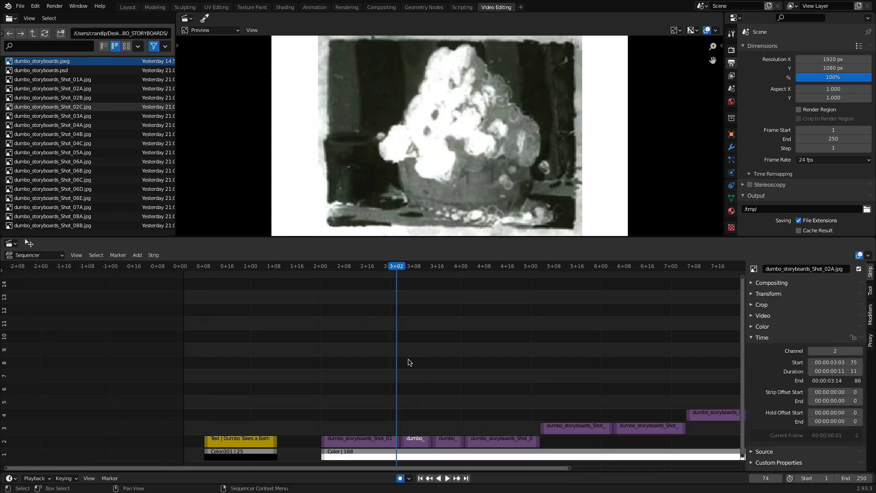
key(ctrl+z)
drag(427, 373, 723, 444)
drag(412, 443, 413, 441)
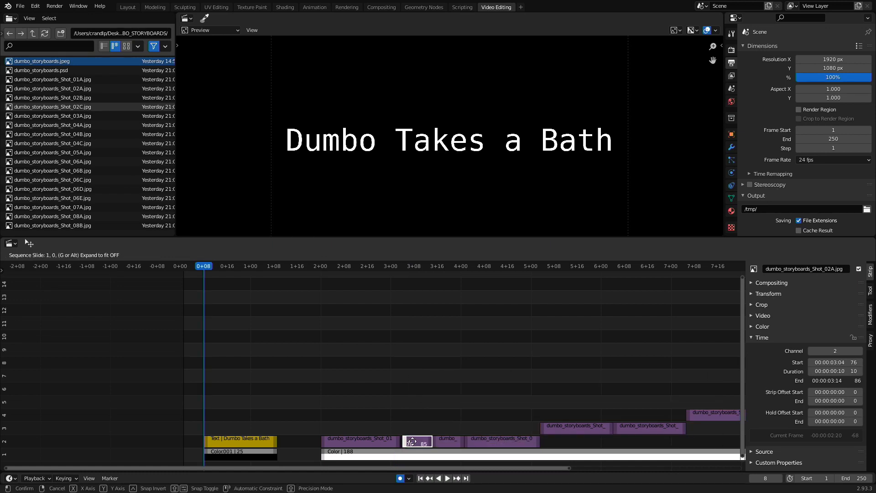
right_click(413, 441)
drag(412, 364, 705, 444)
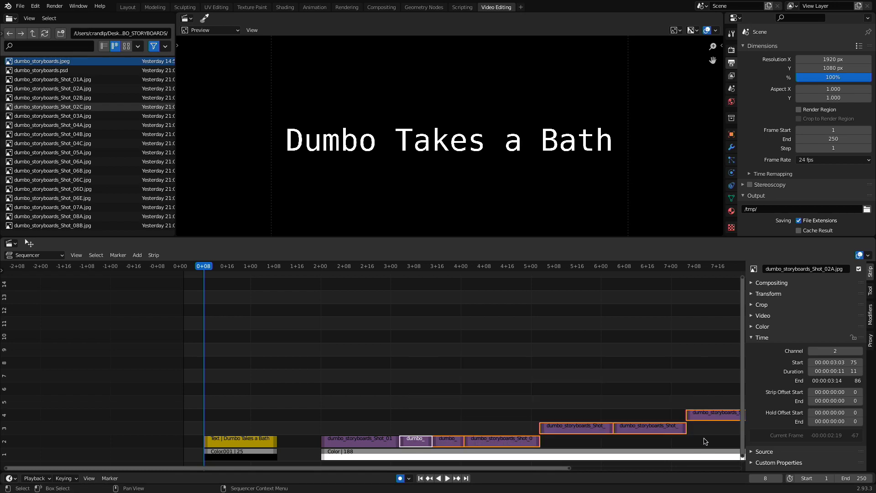
drag(566, 430, 568, 427)
right_click(570, 429)
click(404, 404)
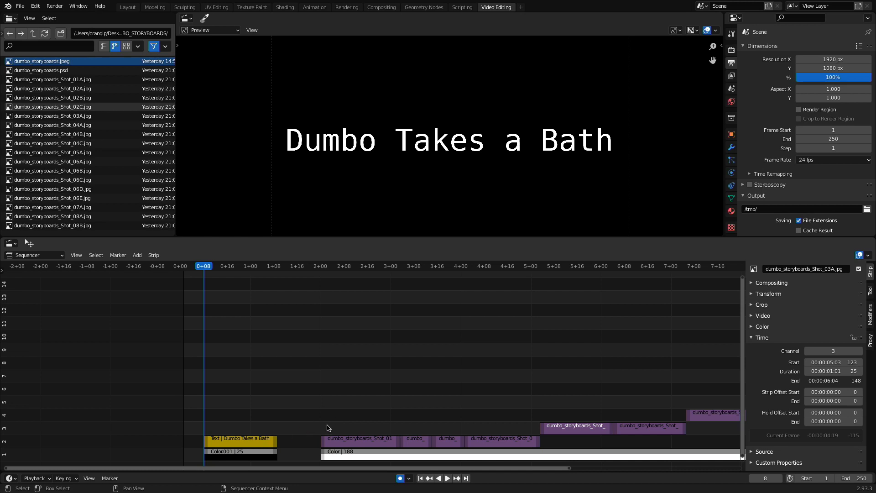
Step: Place the playhead at 1+10 in the gap after the title and remove the gap before the storyboards
drag(289, 263, 280, 265)
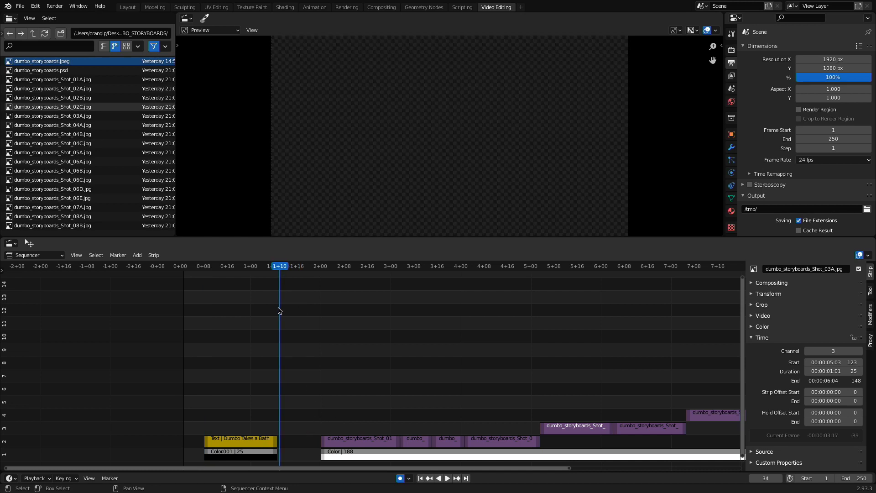
click(155, 256)
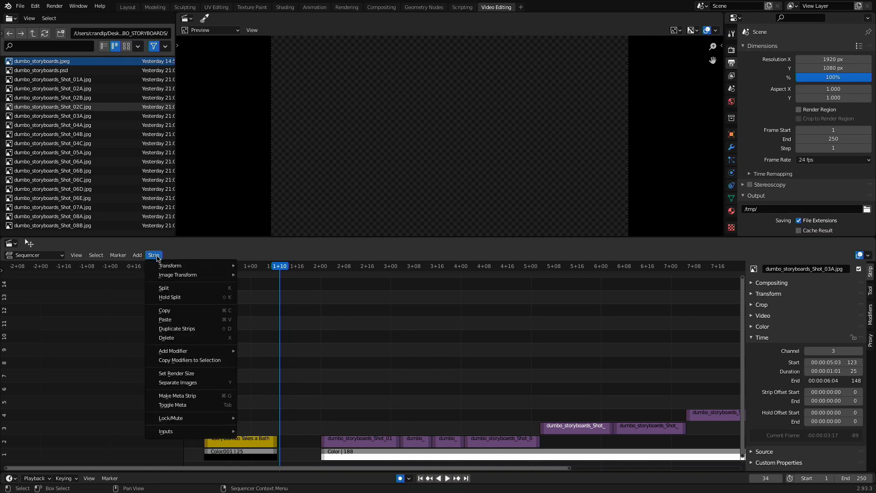
mouse_move(160, 271)
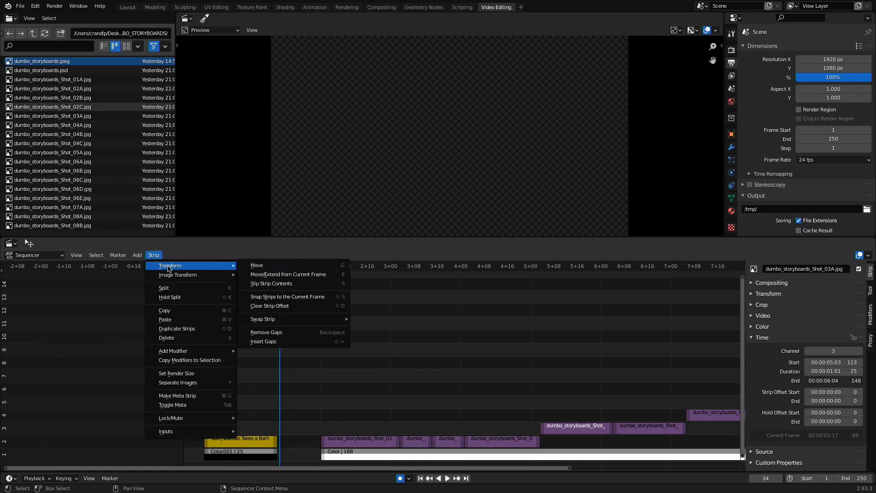
click(292, 337)
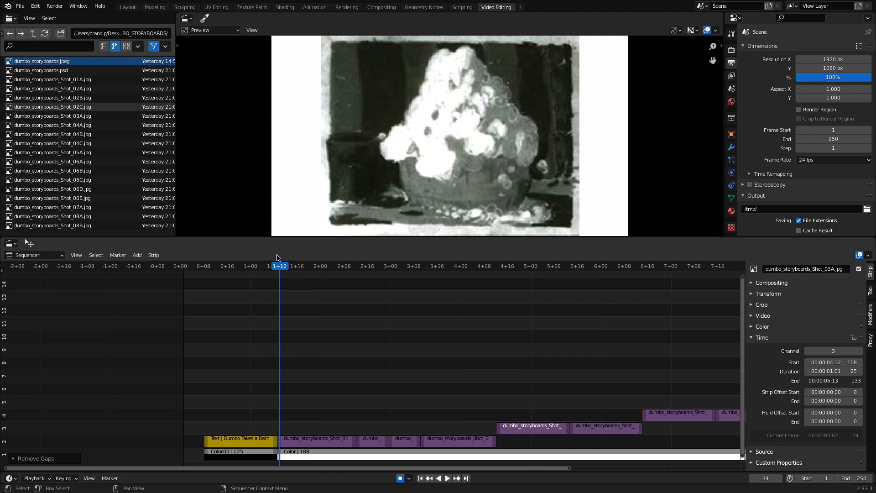
Step: Play the edit from frame 1 to review the title's timing and its cut to the first storyboard shot
drag(279, 266, 204, 289)
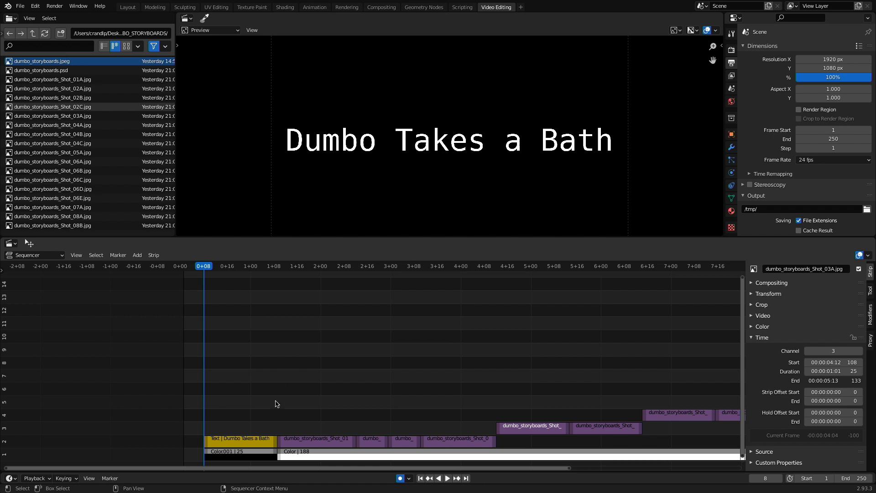
drag(212, 264, 183, 269)
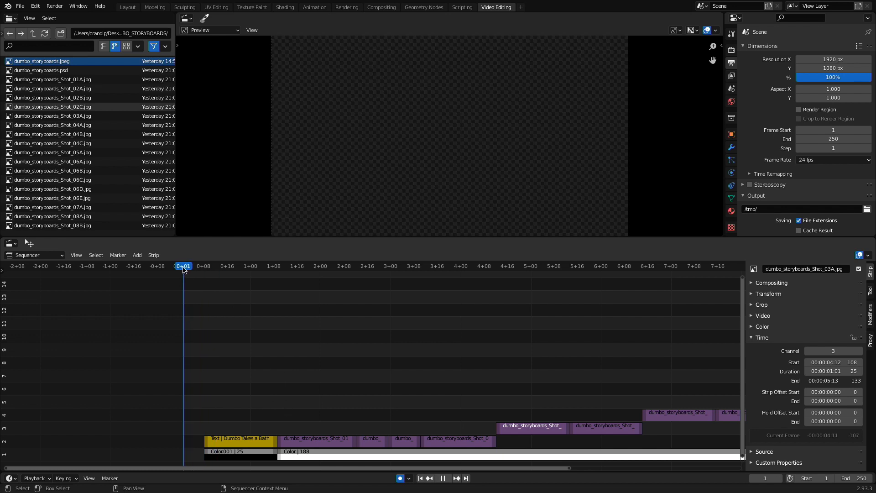
key(space)
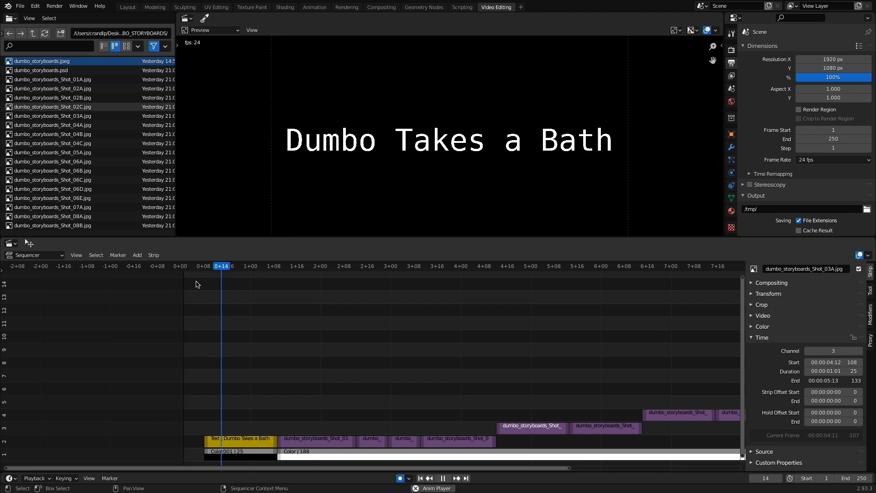
drag(204, 265, 183, 269)
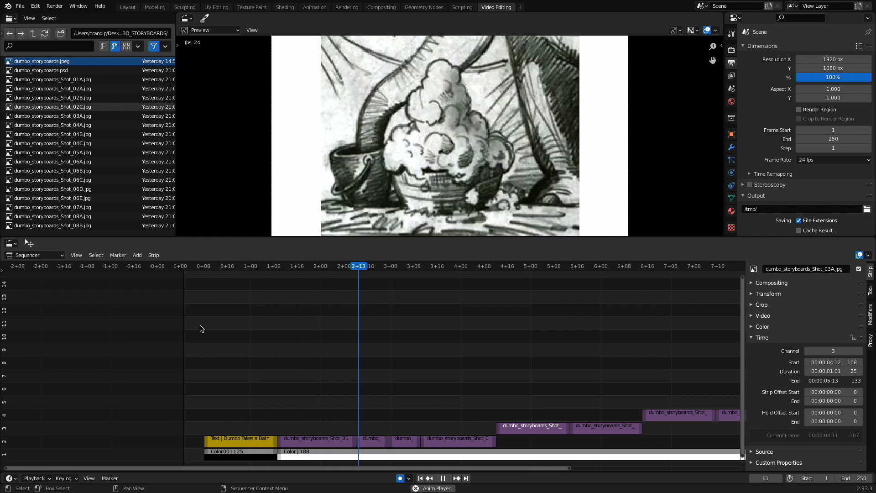
drag(277, 269, 273, 331)
key(space)
key(space)
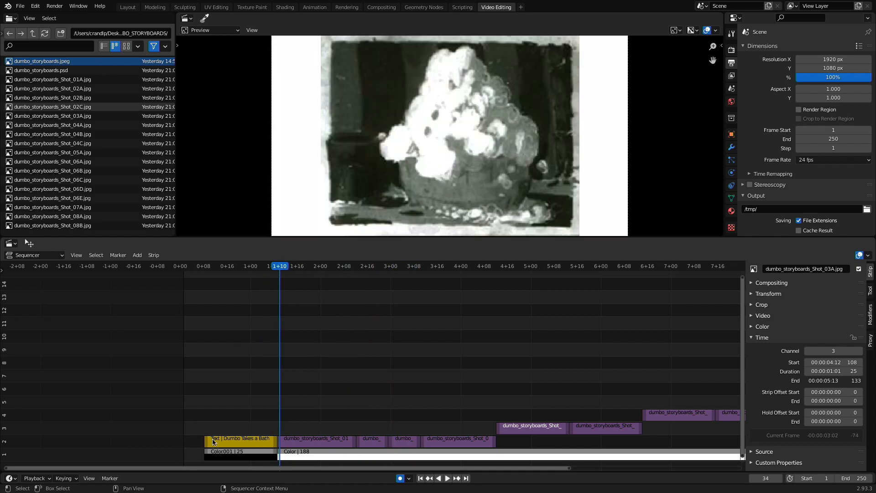
Step: Try a Fade In on the "Dumbo Takes a Bath" text strip and play the title from its start
click(217, 444)
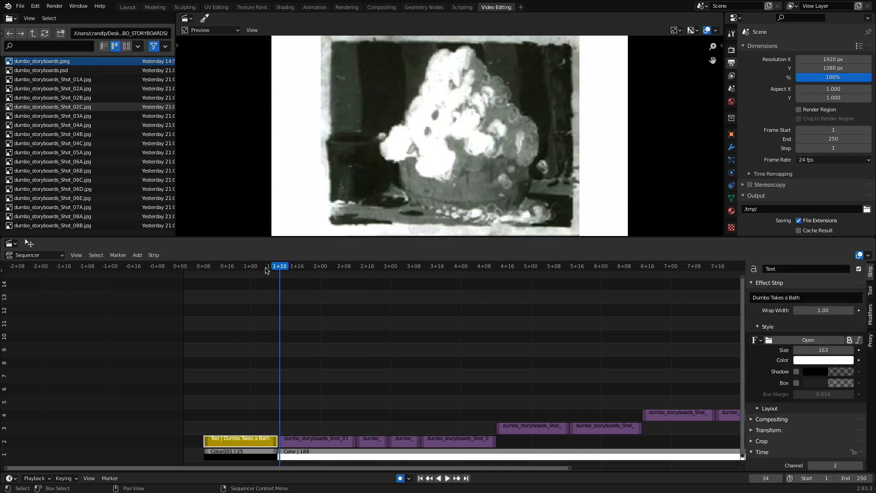
drag(264, 270, 232, 279)
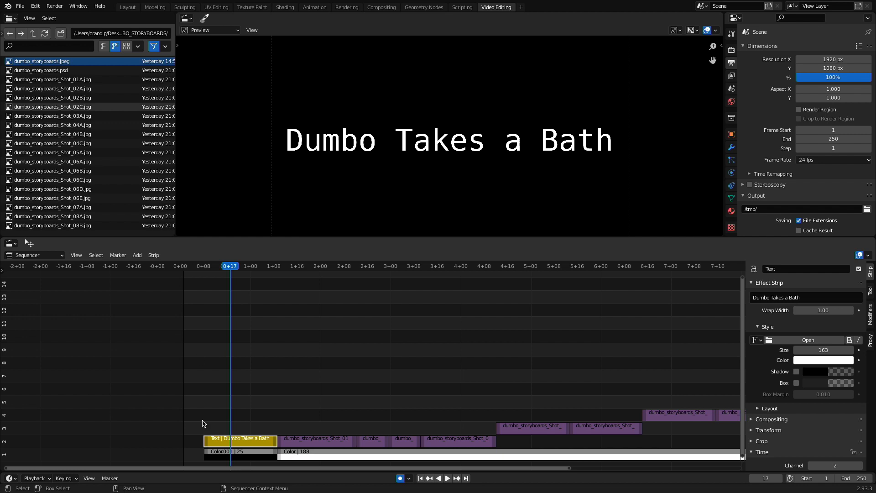
click(138, 256)
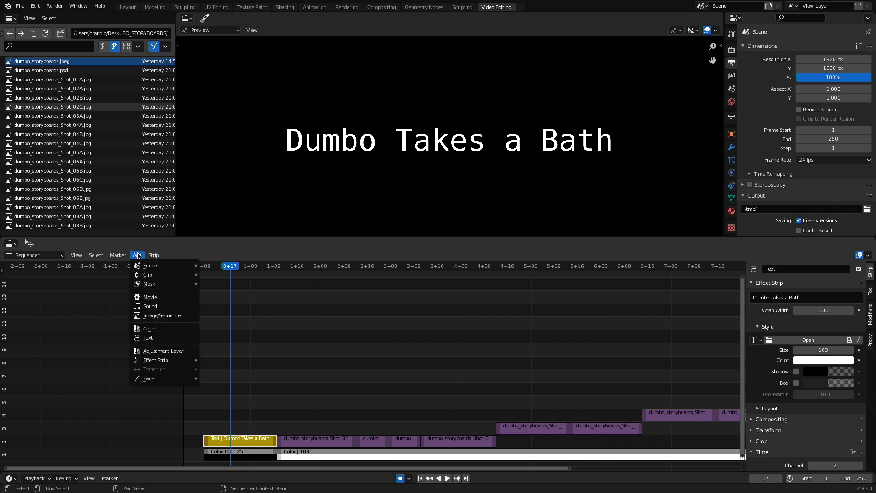
mouse_move(162, 378)
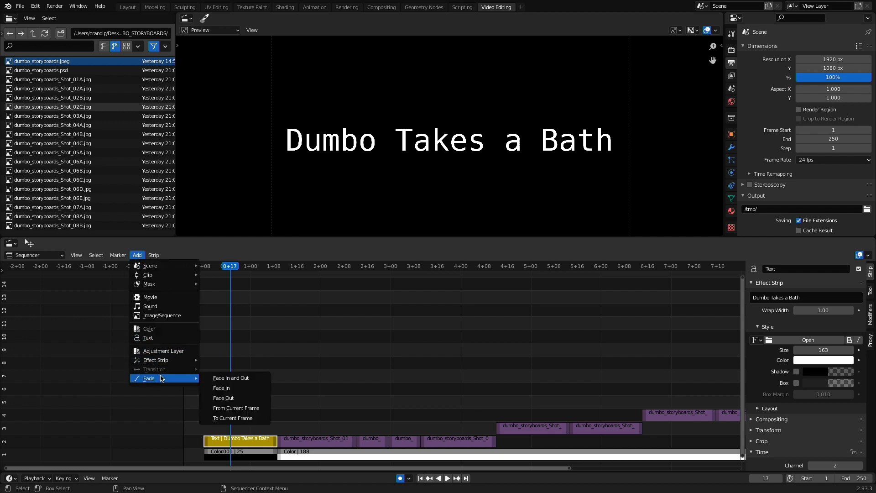
click(253, 391)
drag(235, 267, 204, 271)
key(space)
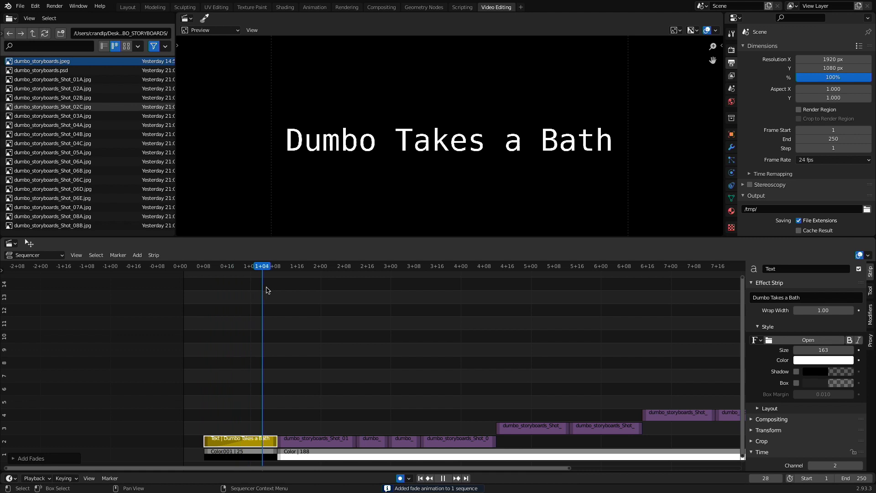
key(Escape)
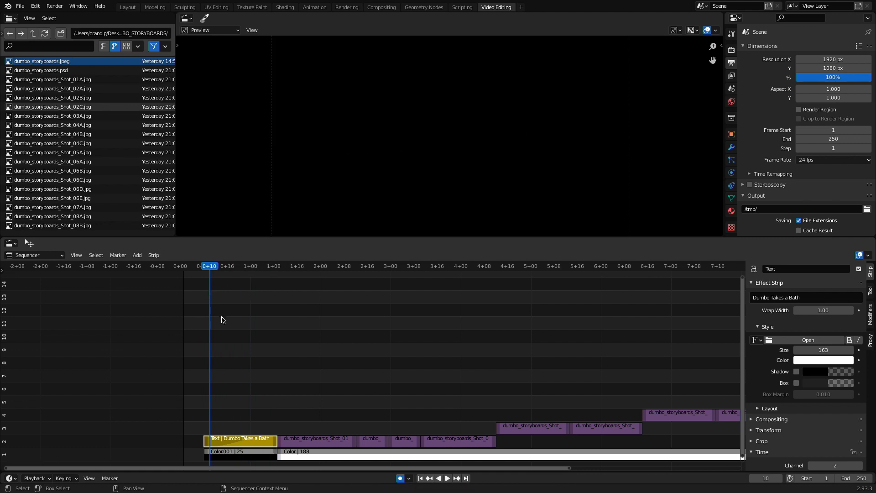
Step: Undo the title's fade-in and play the title again
key(ctrl+z)
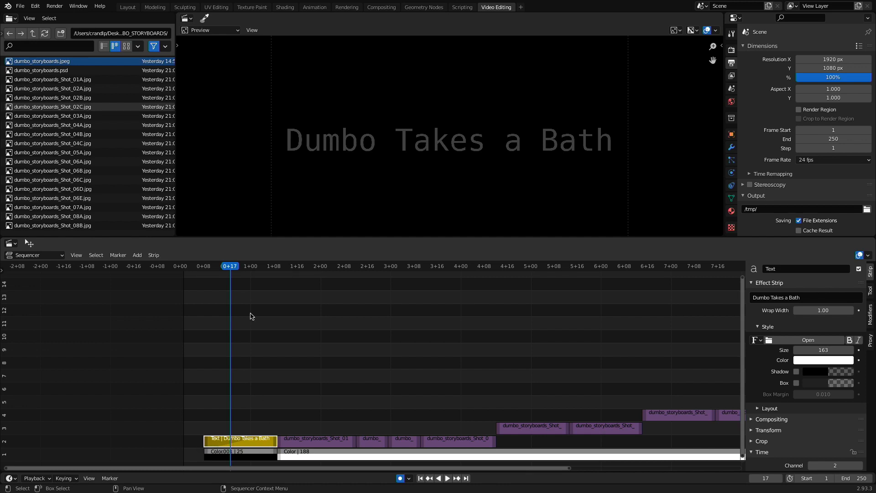
key(space)
drag(264, 279, 203, 269)
key(Escape)
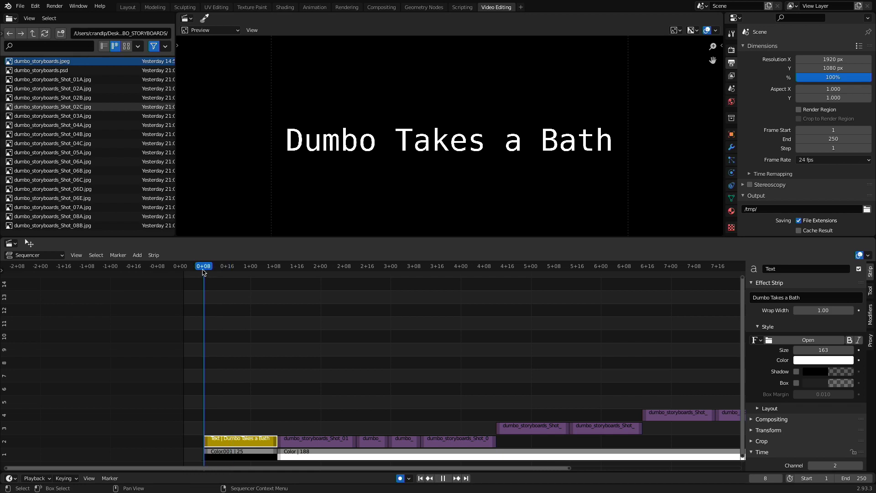
Step: Fade the title text in up to 0+18 with the To Current Frame fade and play it back
drag(204, 272, 233, 269)
click(138, 256)
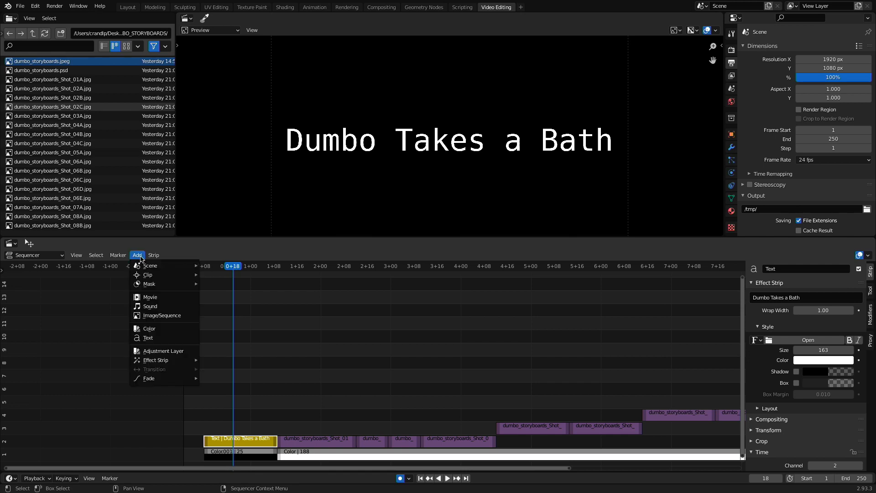
mouse_move(162, 379)
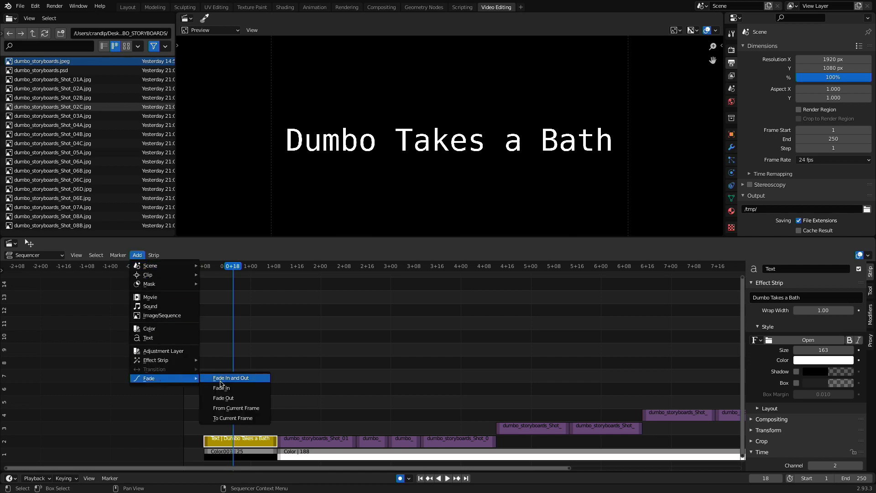
click(251, 418)
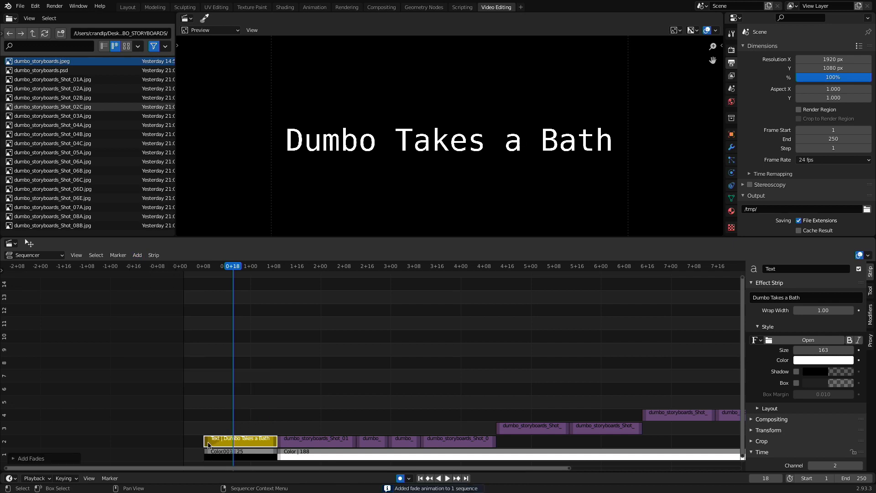
drag(233, 268, 203, 269)
key(space)
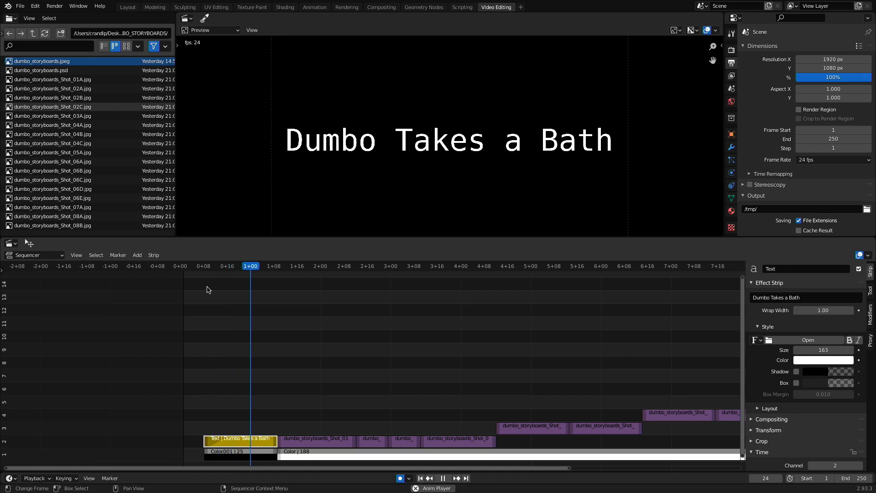
drag(235, 269, 205, 270)
key(space)
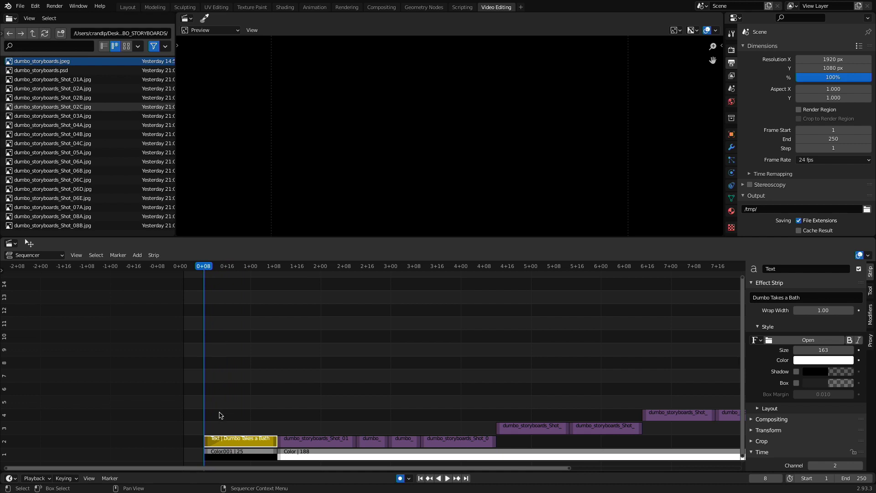
Step: Move the title text and its black color strip together to start at frame 2
drag(192, 425, 217, 438)
drag(198, 269, 183, 268)
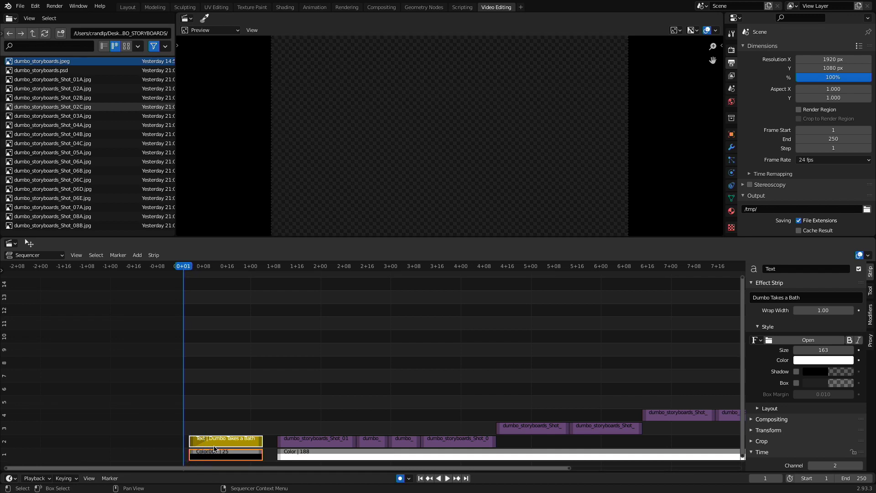
drag(212, 441, 210, 440)
click(254, 421)
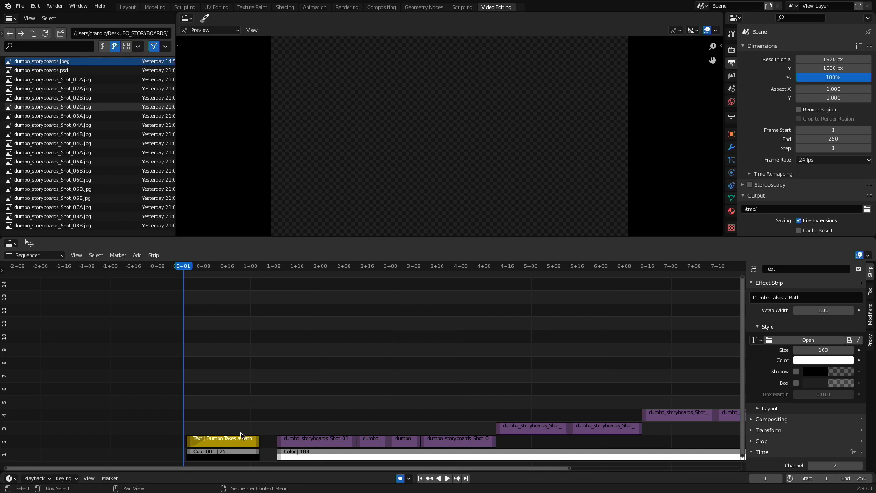
Step: Move the title text strip to channel 4 and its black color strip to channel 3, keeping their timing
drag(300, 350, 652, 448)
click(280, 386)
drag(199, 410, 237, 454)
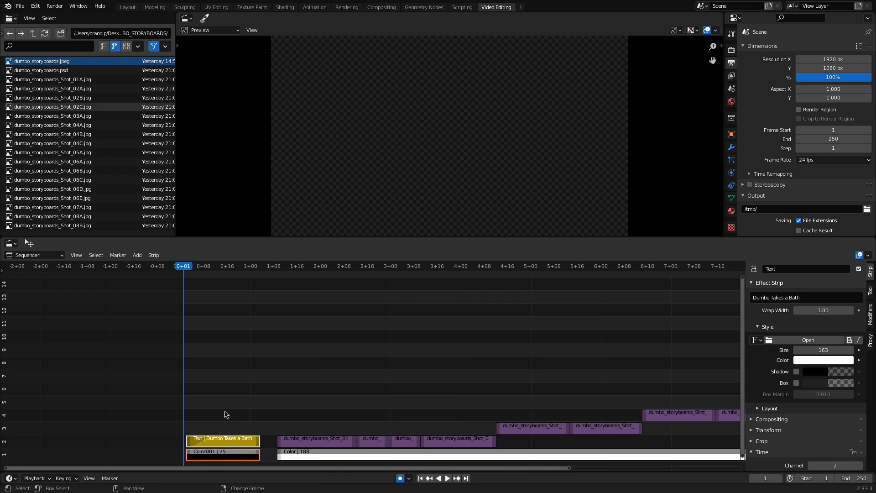
drag(222, 442, 272, 424)
click(224, 397)
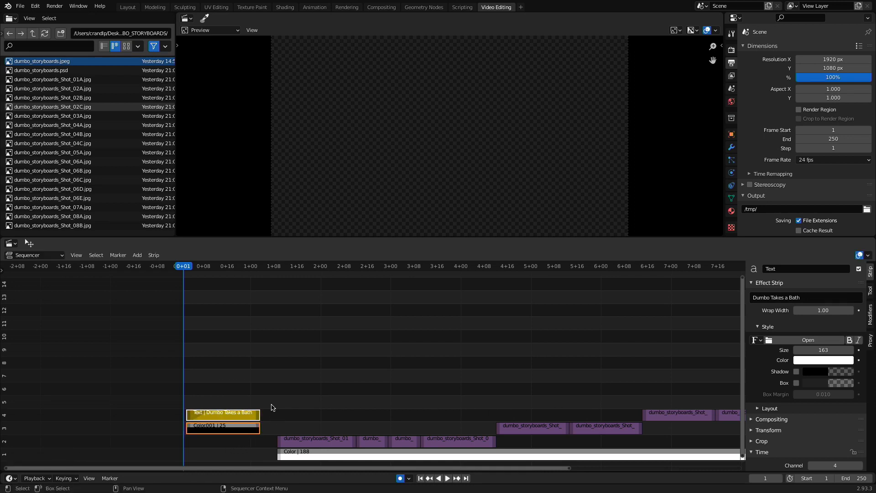
Step: Extend the ends of the black color strip and the title text strip to 2+00
click(254, 415)
drag(258, 430, 324, 429)
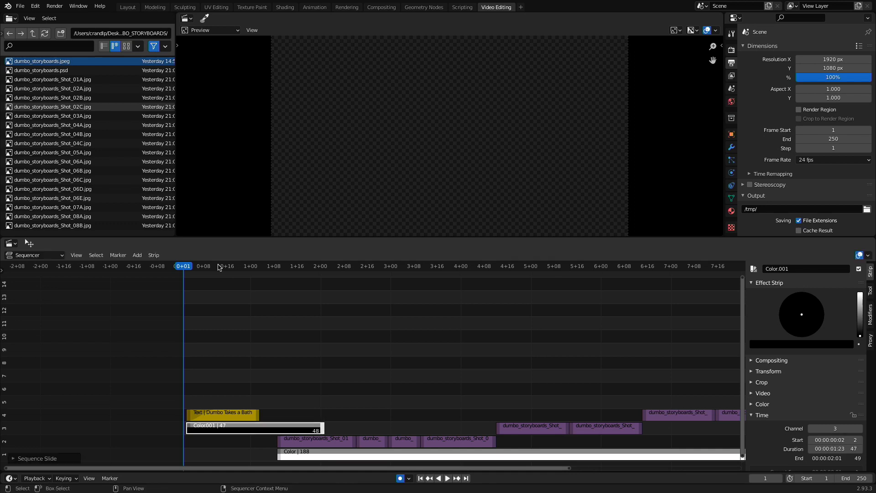
drag(189, 264, 322, 277)
drag(323, 429, 319, 429)
click(250, 419)
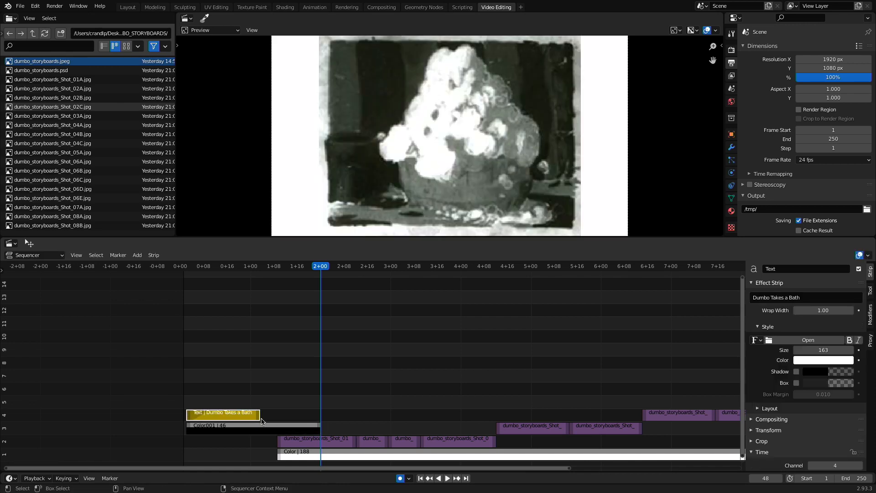
drag(259, 419, 319, 423)
Step: Select all storyboard strips with their white background and slide them to start at 2+00, where the title ends
drag(250, 438, 599, 464)
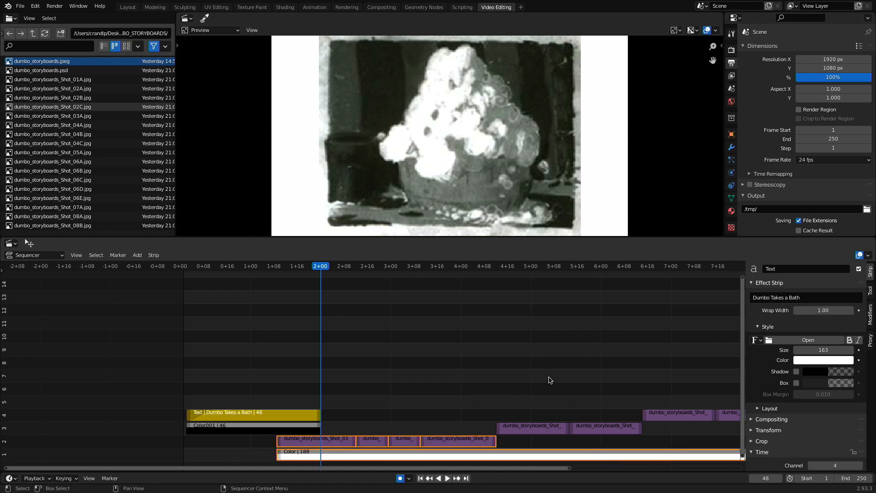
shift+drag(538, 361, 744, 445)
drag(306, 439, 347, 442)
click(343, 403)
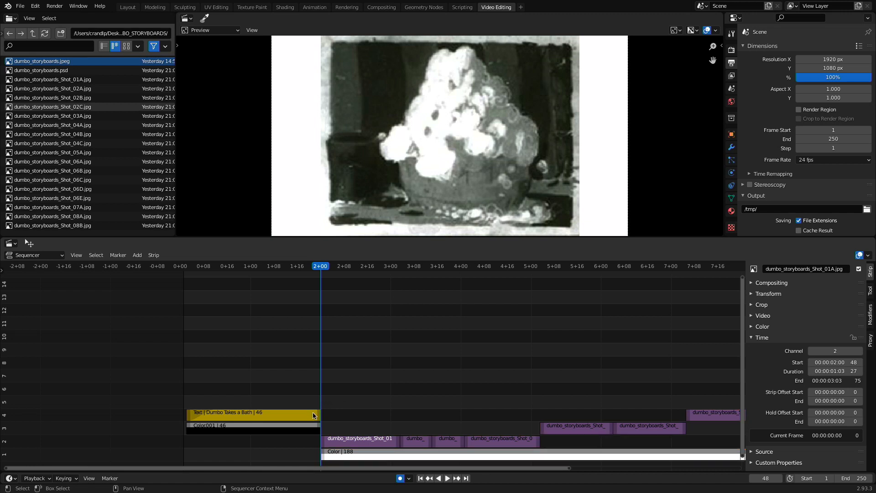
Step: Play the edit from the beginning to review the title's length and its cut to the first shot
drag(320, 270, 185, 277)
key(space)
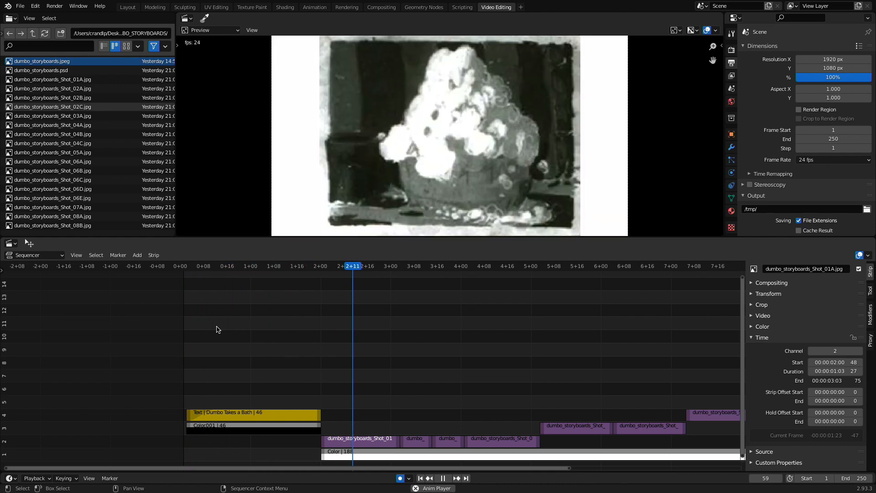
key(space)
key(space)
drag(358, 272, 357, 327)
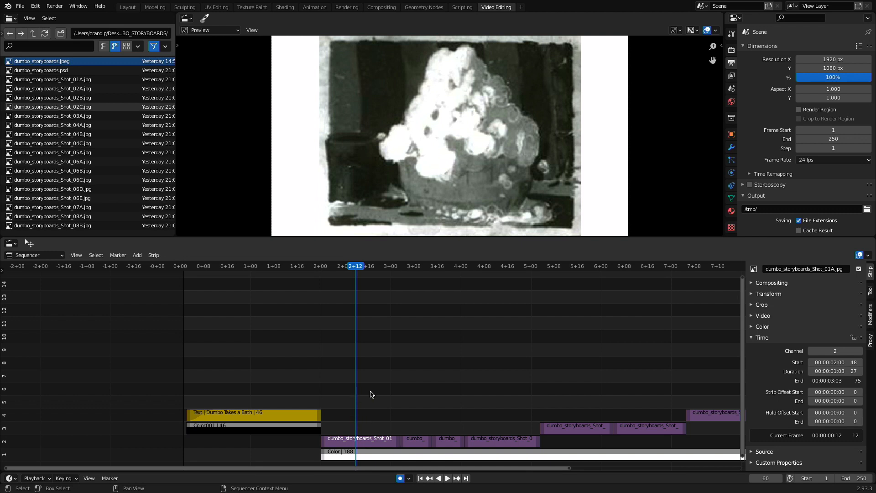
Step: Try starting all storyboard strips and their white background at 1+14, overlapping the title, and slide them back to 2+00
drag(366, 366, 706, 457)
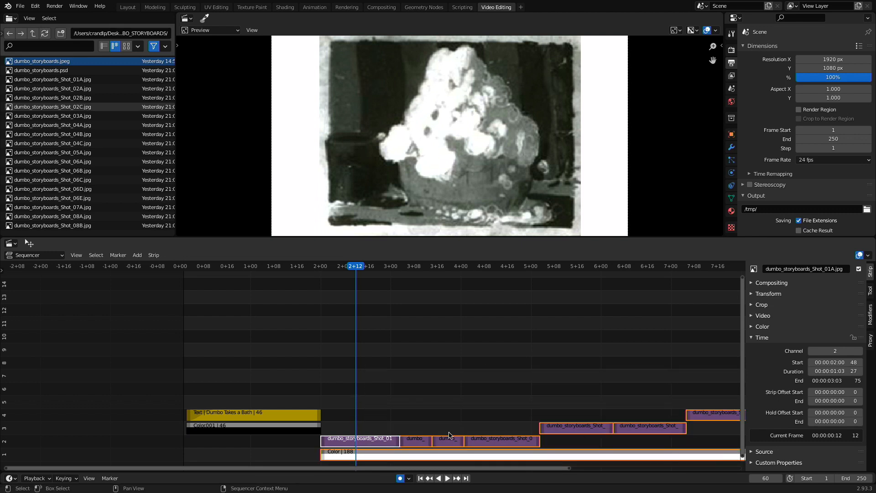
drag(352, 268, 321, 276)
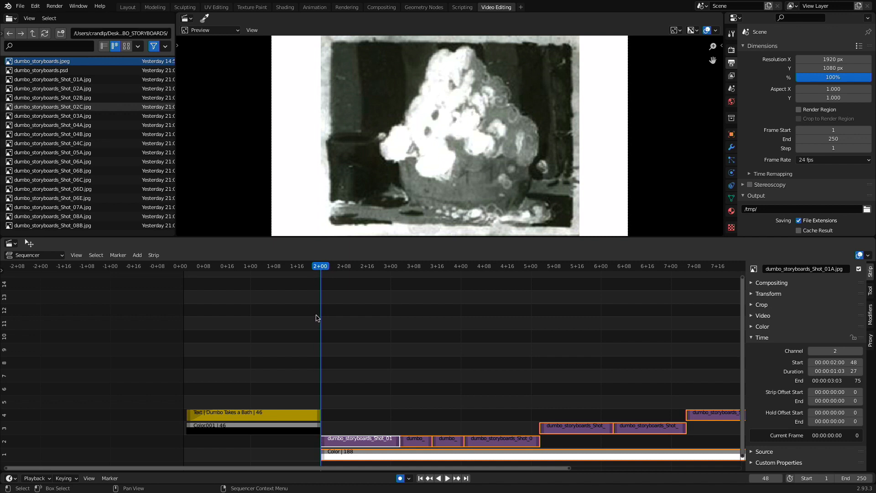
drag(320, 269, 292, 270)
drag(346, 444, 318, 437)
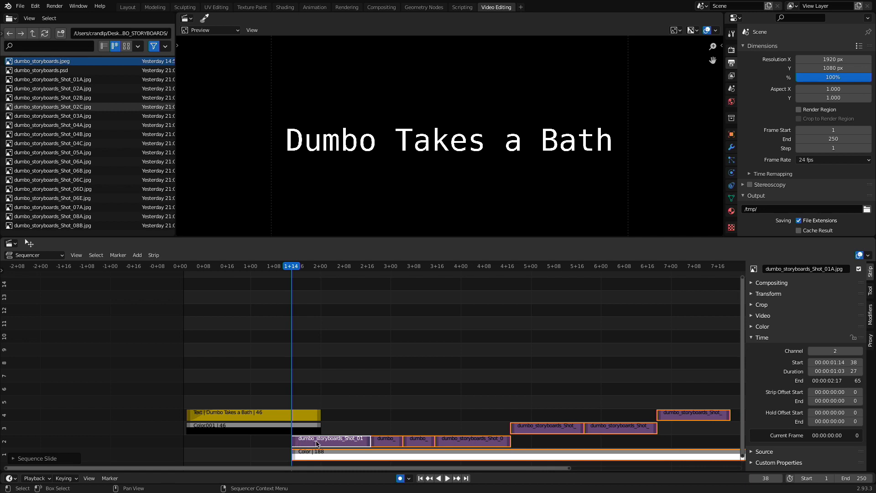
drag(316, 447, 336, 446)
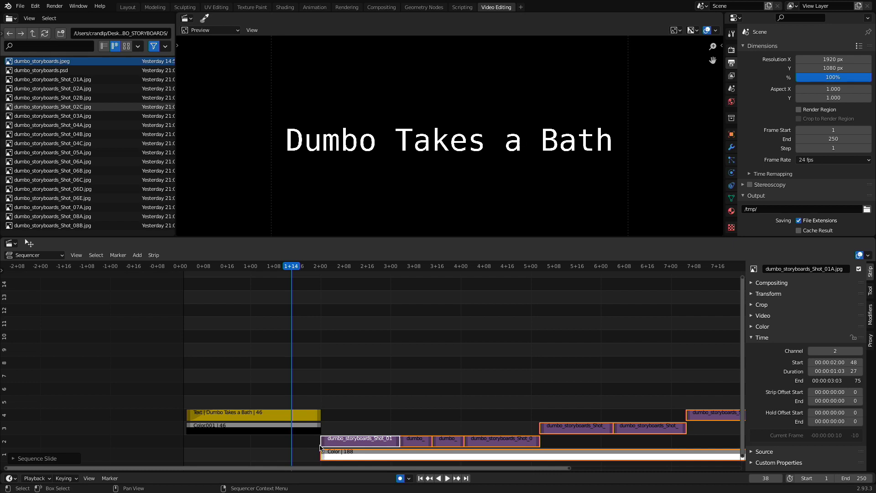
Step: Extend only the starts of the Shot_01A strip and the white color strip back to 1+14 beneath the title
click(375, 427)
click(331, 447)
click(323, 445)
drag(323, 445, 293, 452)
click(327, 457)
click(342, 443)
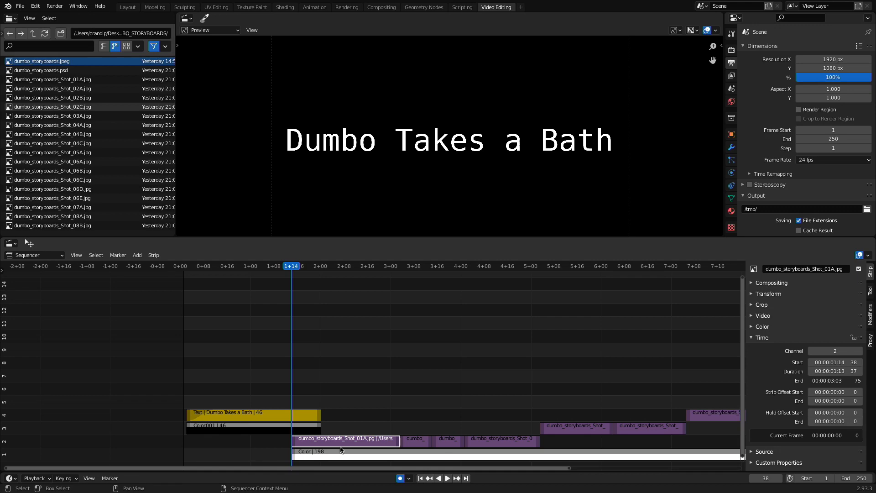
Step: Fade the title text out starting at 1+14 with the From Current Frame fade
drag(318, 265, 292, 294)
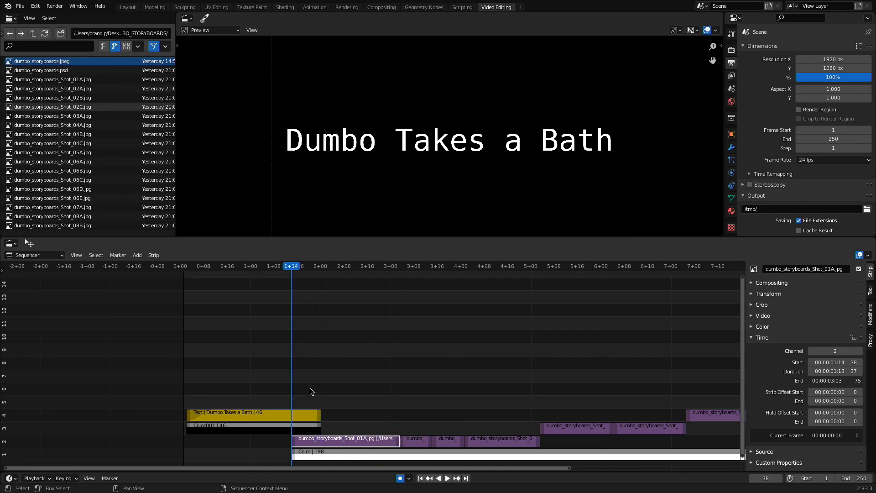
click(316, 420)
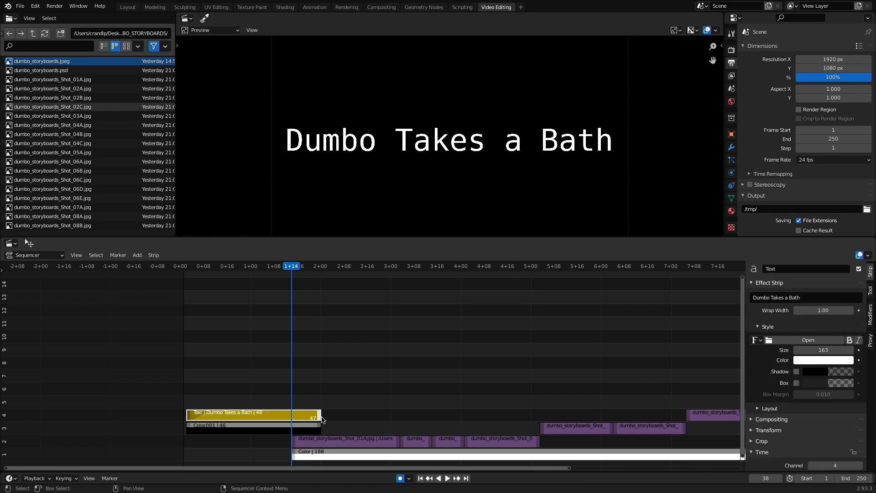
mouse_move(294, 269)
mouse_down()
mouse_move(305, 273)
mouse_move(291, 283)
mouse_up()
mouse_move(291, 264)
mouse_down()
mouse_move(307, 264)
mouse_move(291, 265)
mouse_up()
click(137, 255)
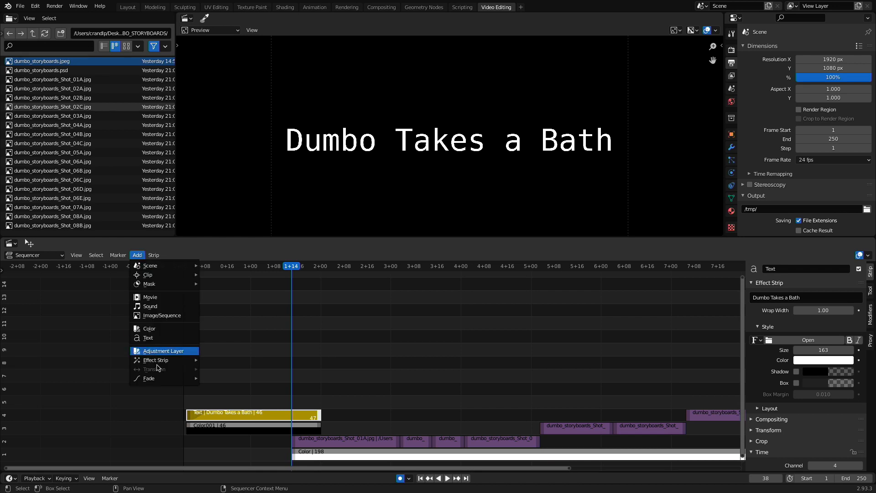
mouse_move(160, 381)
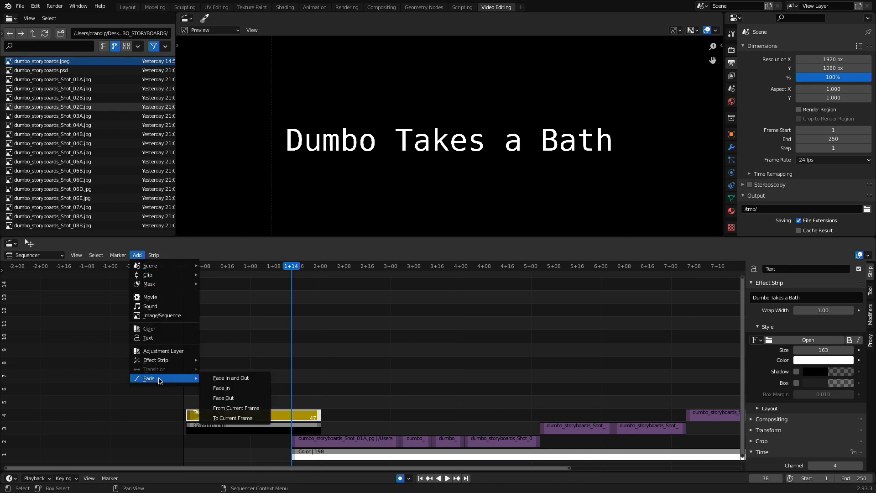
click(254, 408)
mouse_move(293, 267)
mouse_down()
mouse_move(321, 281)
mouse_move(292, 281)
mouse_up()
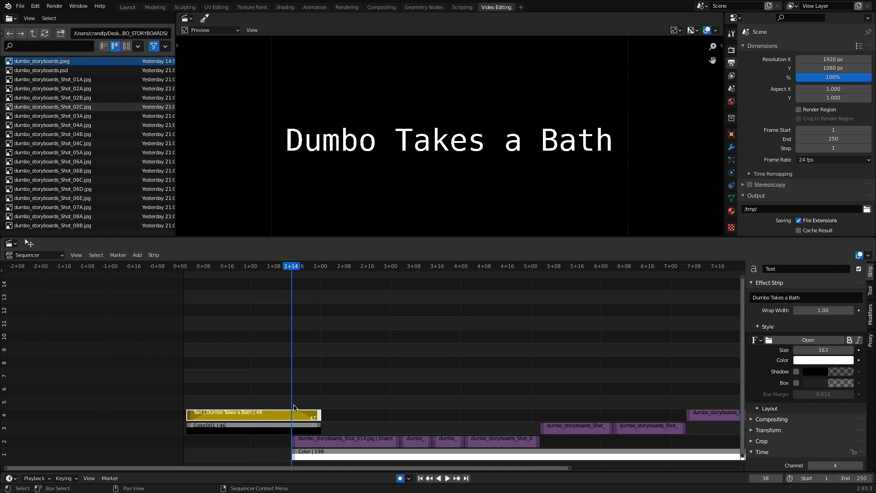
Step: Apply a From Current Frame fade at 1+14 to the title's black color strip
click(292, 429)
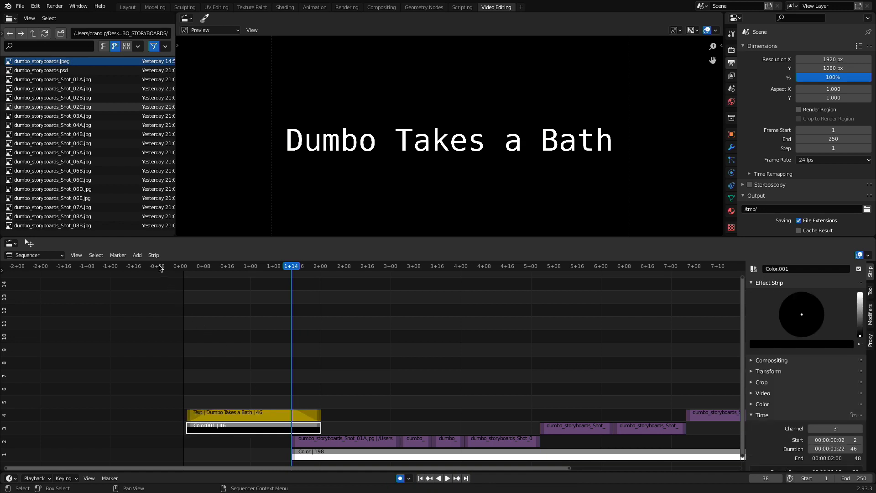
click(136, 255)
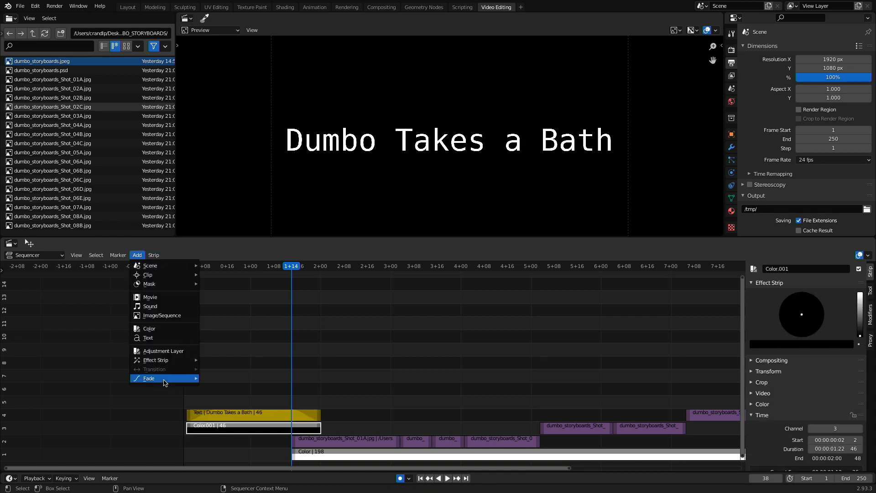
mouse_move(165, 382)
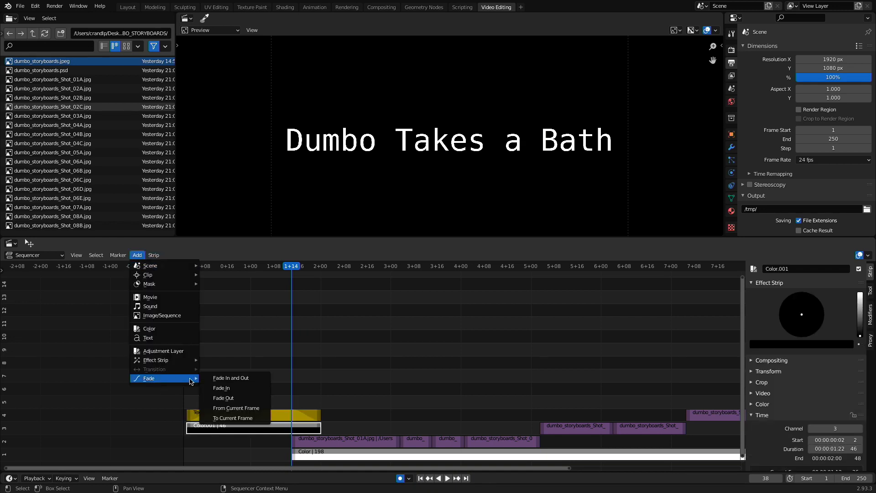
click(232, 409)
Step: Play the edit from the beginning to review the title's dissolve into the first storyboard shots
key(space)
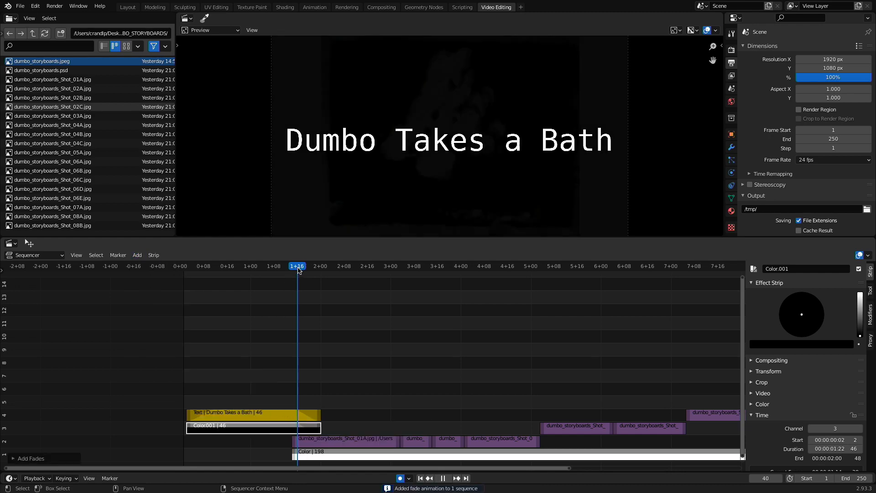
drag(317, 274, 168, 289)
key(space)
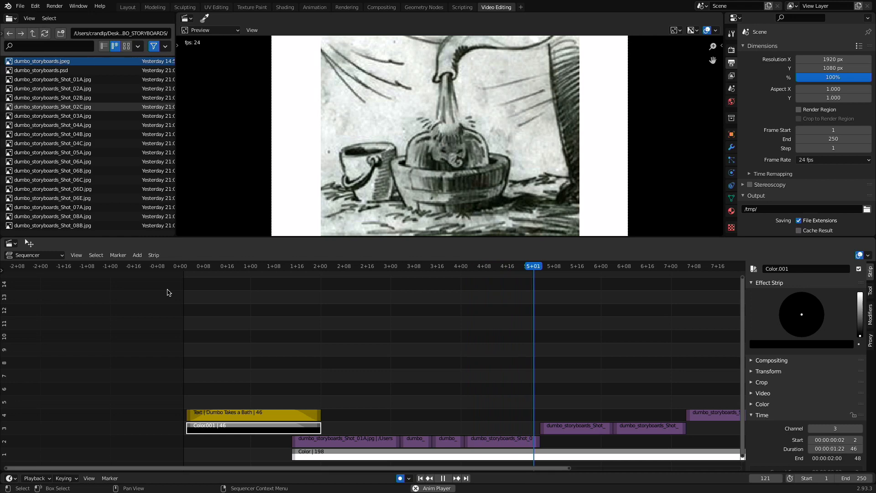
key(space)
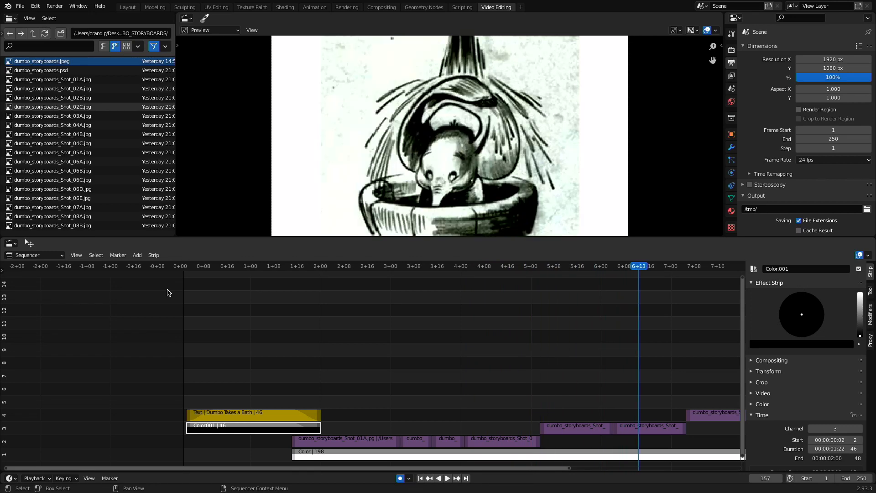